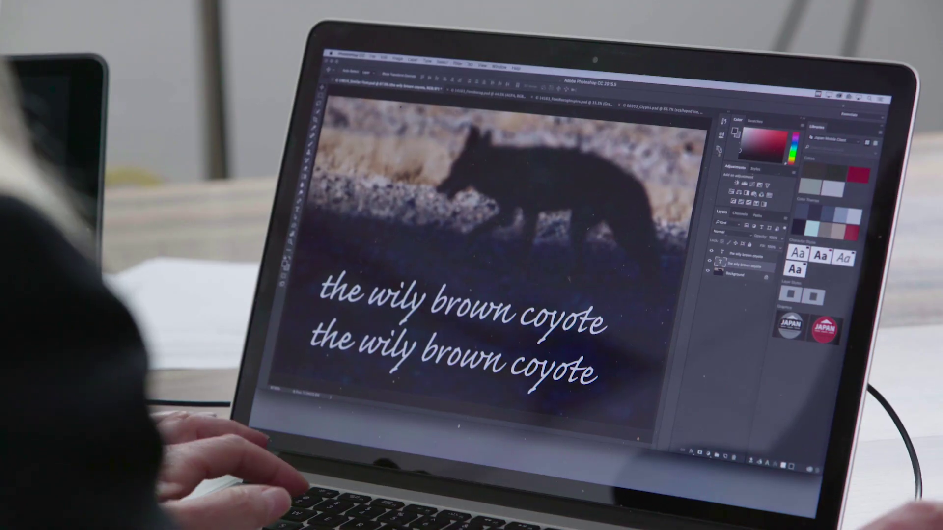
Browse the font list, expanding Myriad Pro's styles, and toggle the lower line's visibility.
key(t)
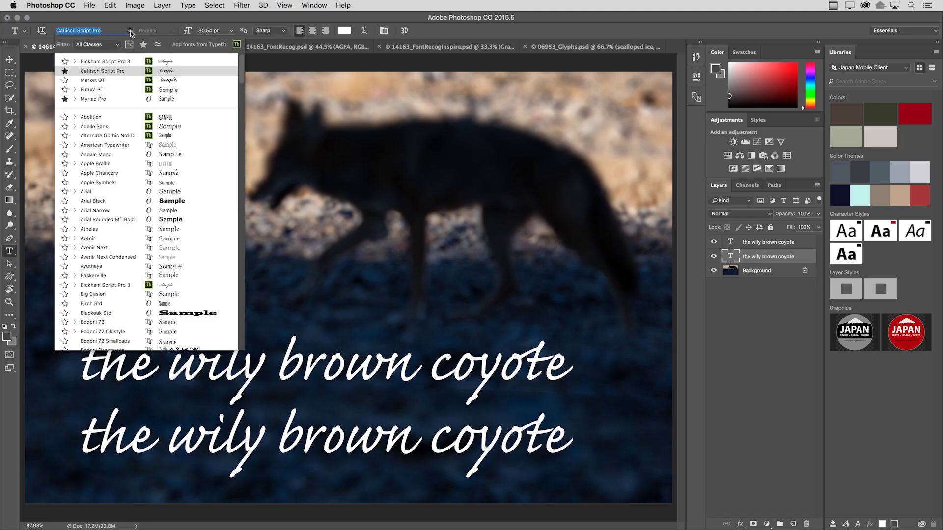
click(75, 99)
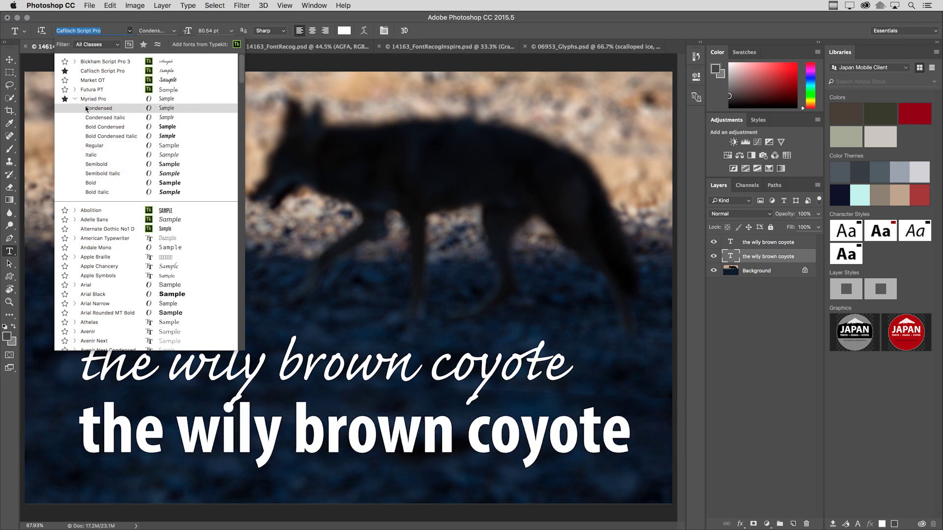
click(75, 99)
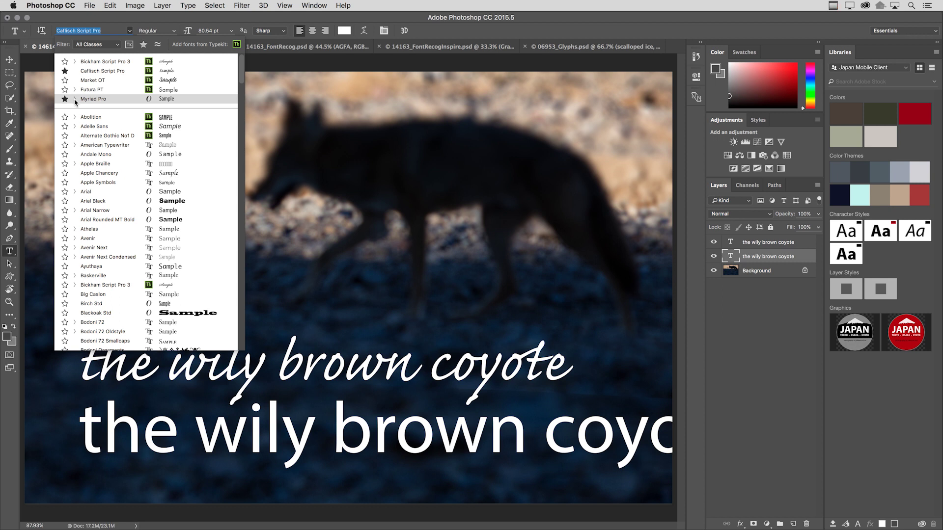
scroll(90, 153, down, 10)
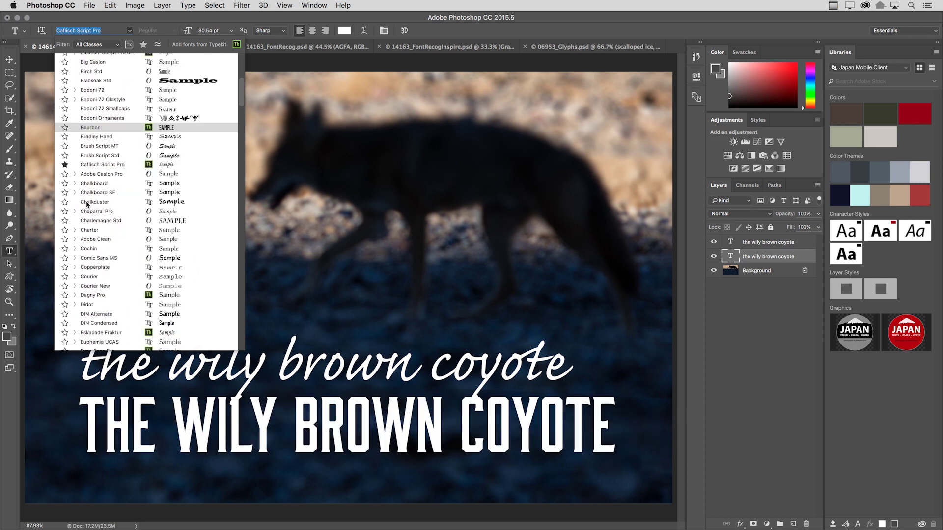
scroll(87, 204, down, 15)
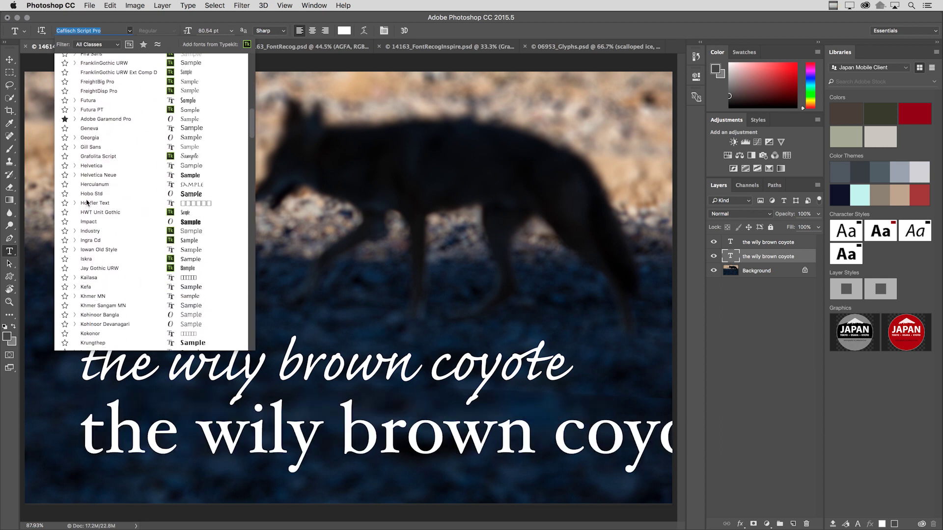
key(Escape)
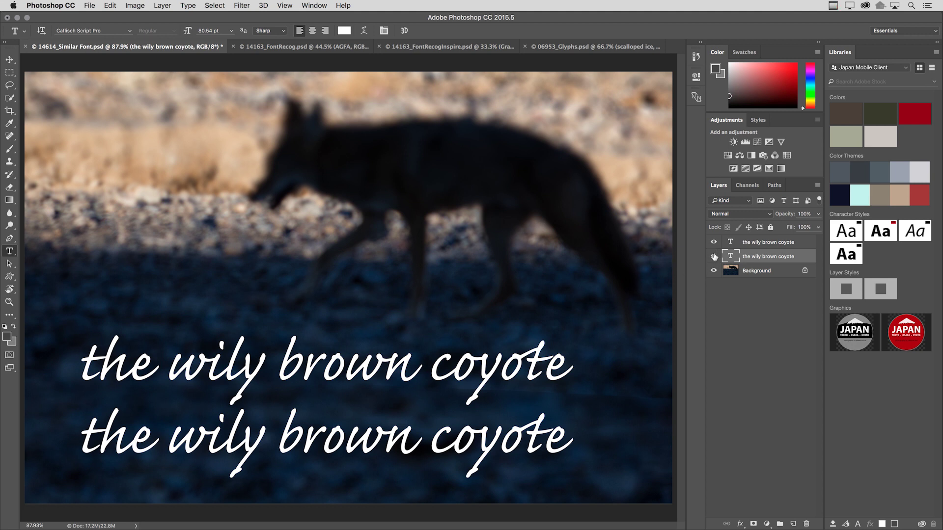
click(713, 256)
click(713, 257)
Apply Typekit's Alexa Std, a Caflisch Script Pro look-alike, to the lower line; show the AGFA document.
click(131, 32)
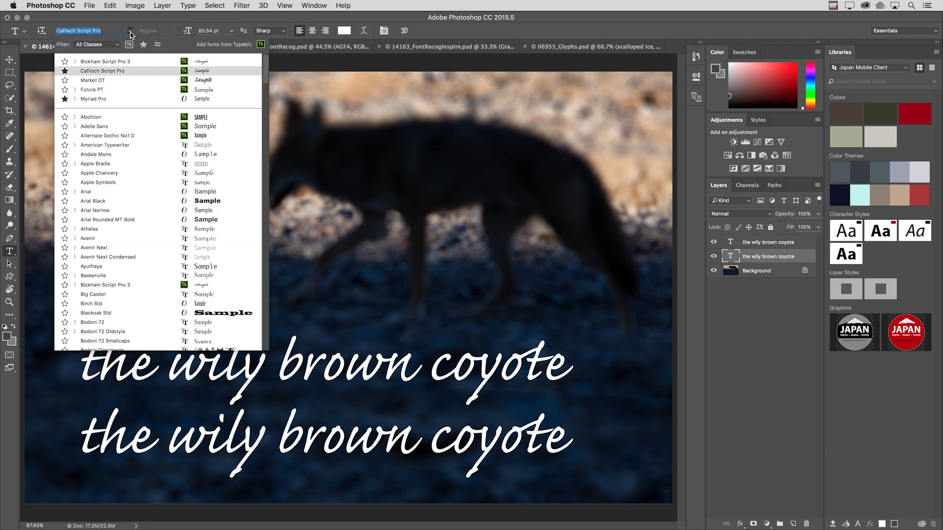
click(157, 46)
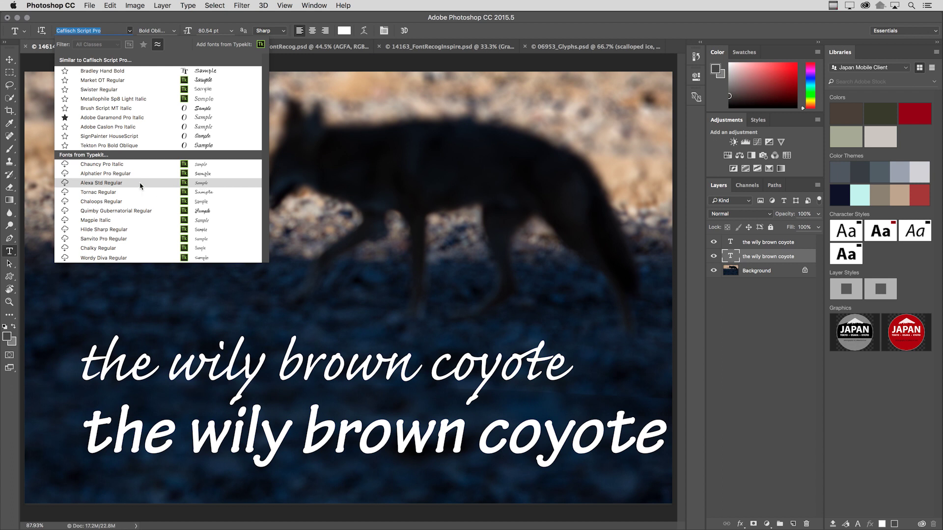
click(66, 183)
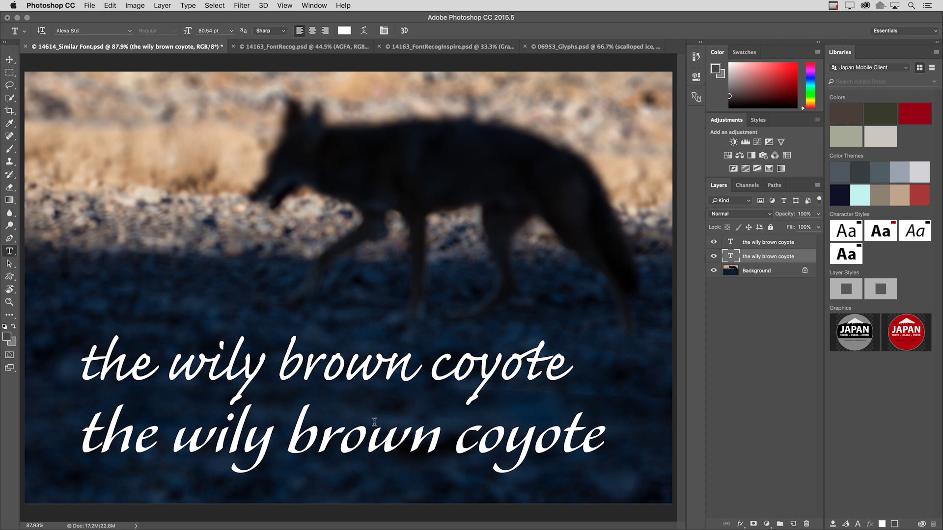
click(245, 47)
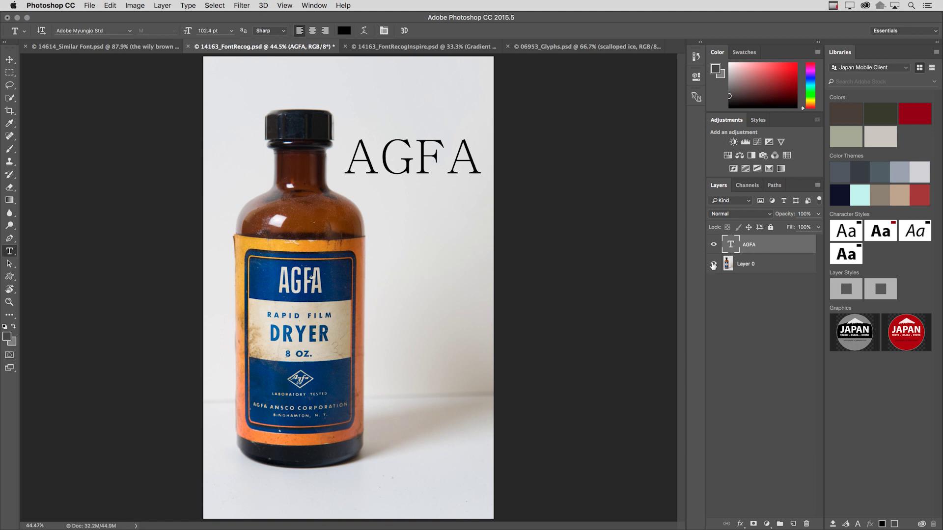
Toggle the AGFA text layer's visibility and marquee-select the AGFA lettering on the bottle label.
click(713, 244)
click(714, 245)
key(m)
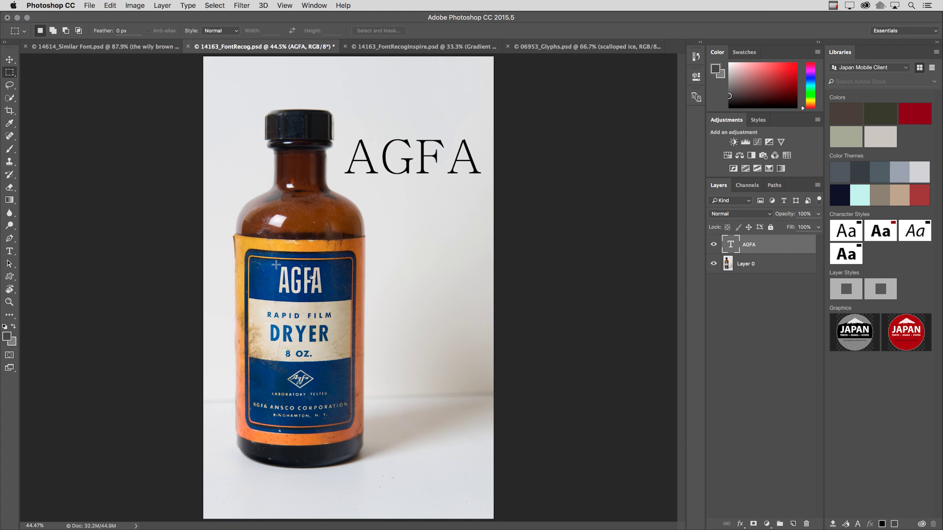
drag(276, 265, 325, 295)
click(188, 6)
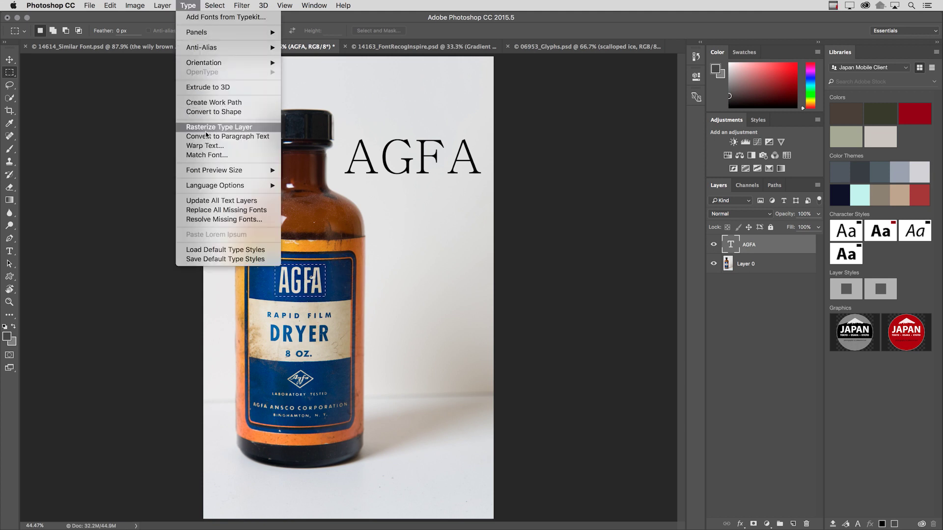
Match Font the label: try Abolition Soft, Abolition Regular, Jay Gothic URW, Bourbon, then sync Trump Gothic Pro Bold.
click(216, 155)
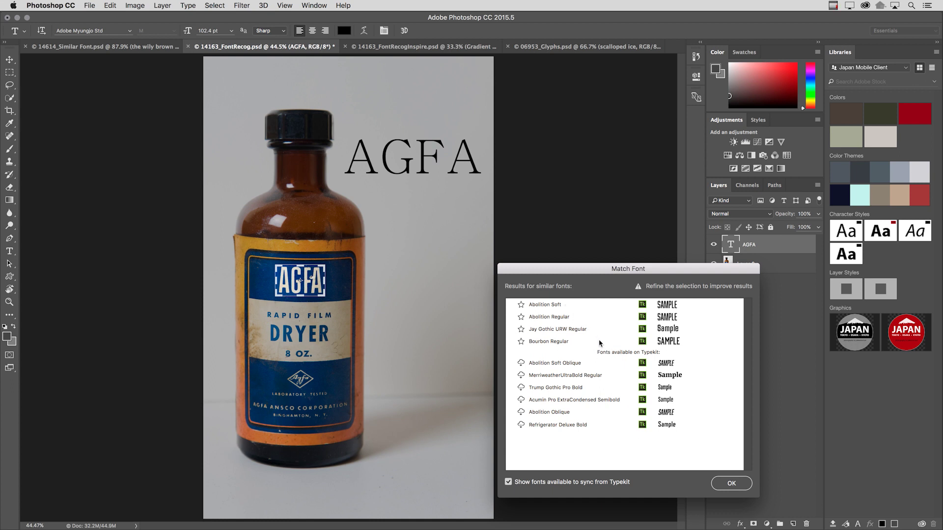
click(549, 306)
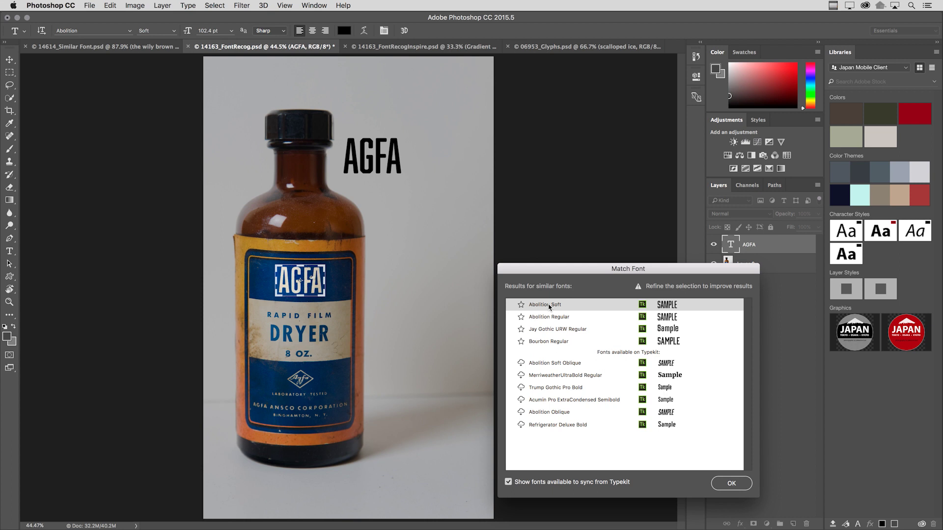
click(552, 317)
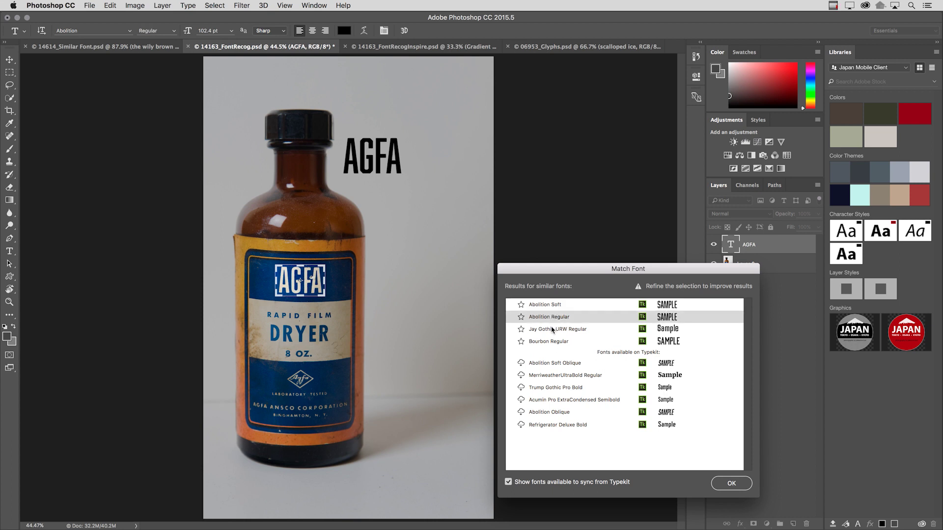
click(553, 329)
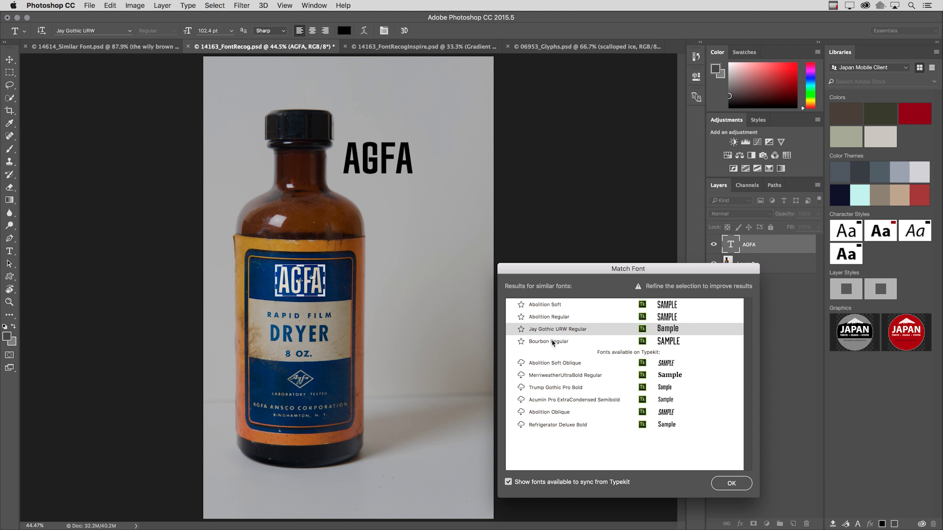
click(552, 342)
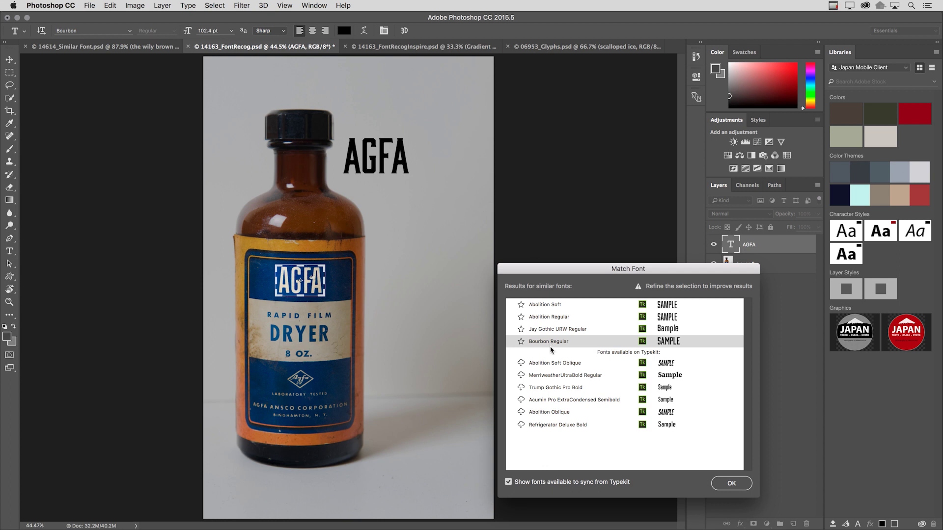
click(521, 388)
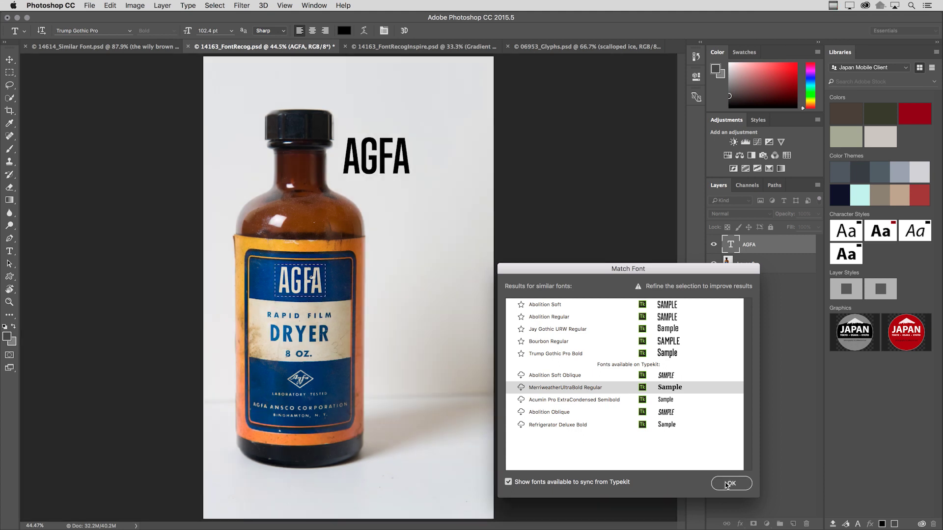
Confirm Trump Gothic Pro Bold for the AGFA text and move through the San Francisco poster to 06953_Glyphs.psd.
click(731, 483)
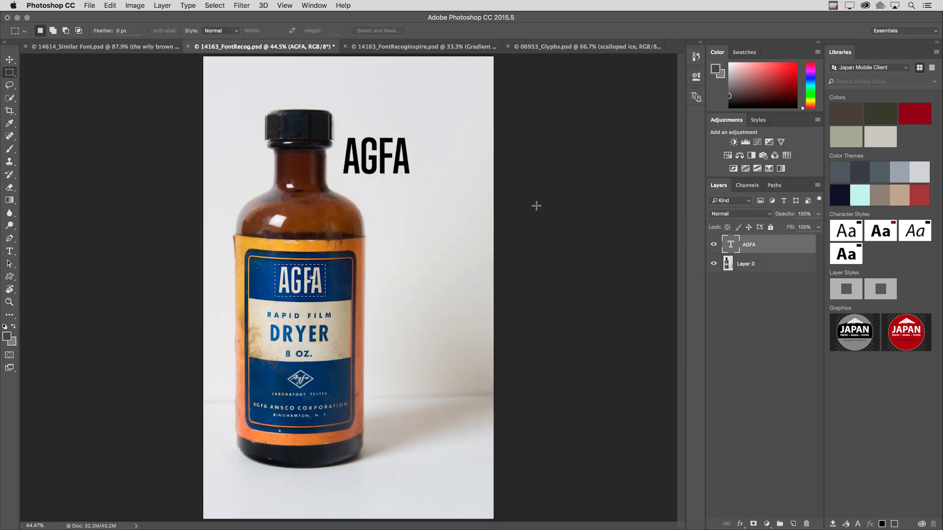
click(393, 49)
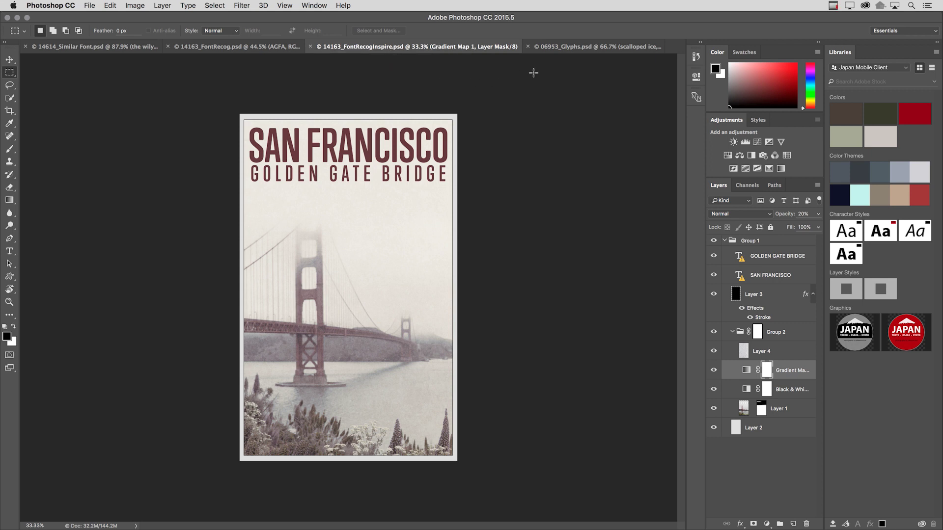
click(574, 47)
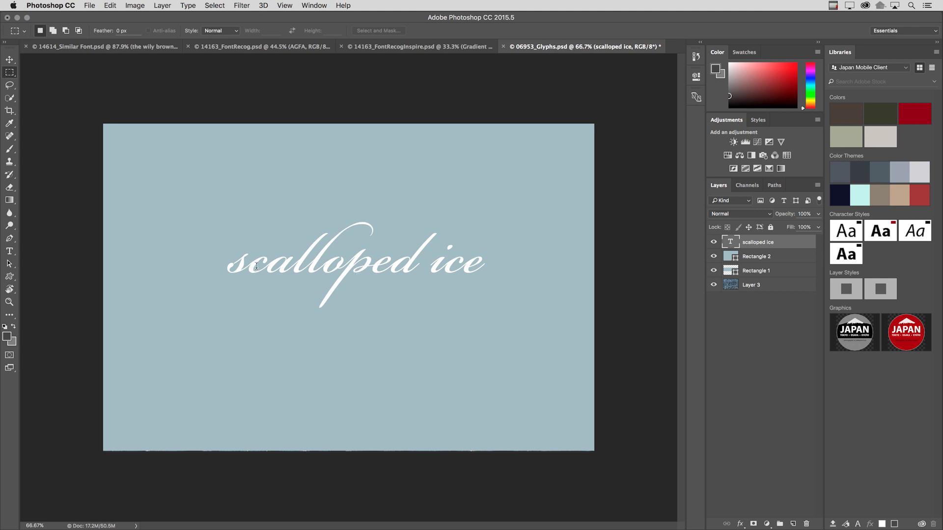
Replace the s and p of 'scalloped ice' with swash alternates.
key(t)
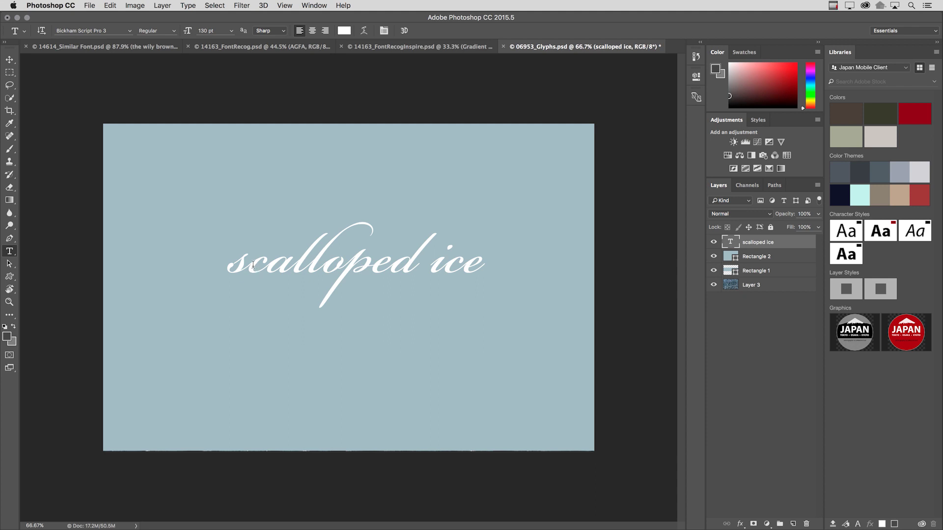
click(250, 266)
drag(250, 265, 231, 269)
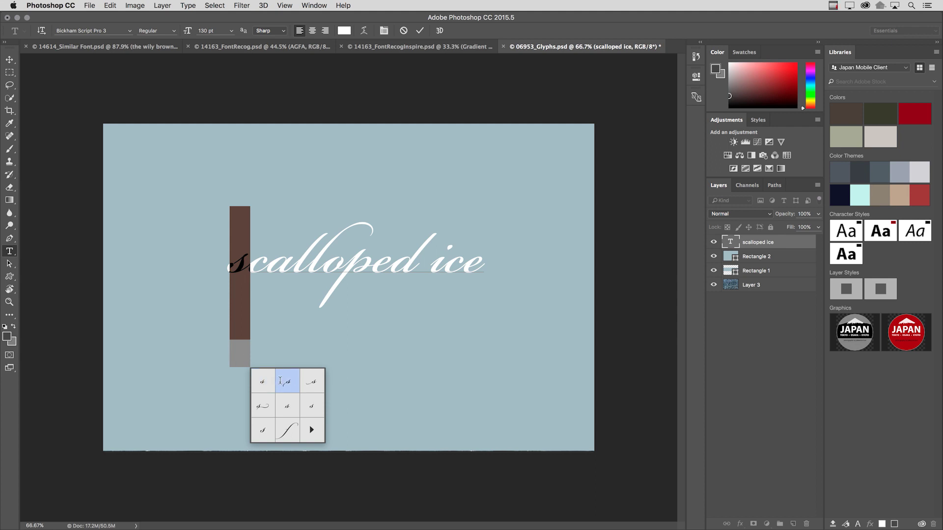
click(312, 382)
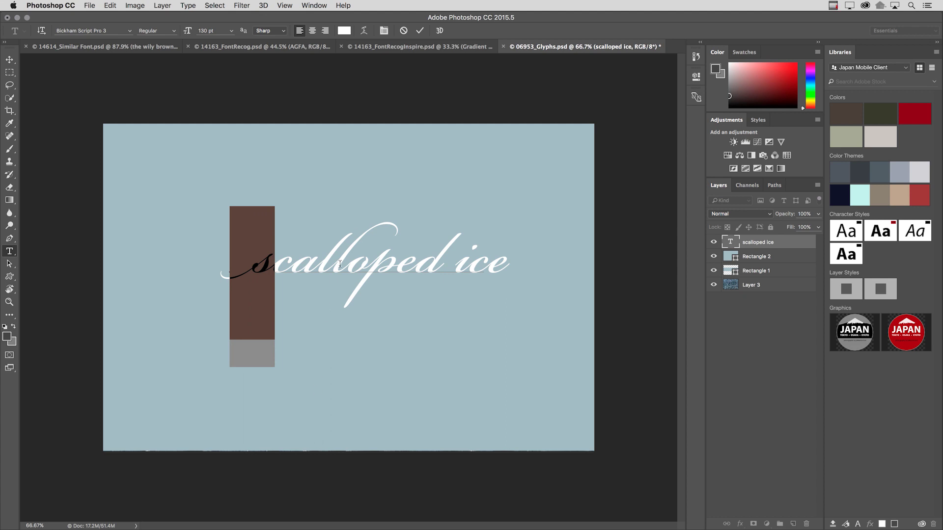
click(377, 266)
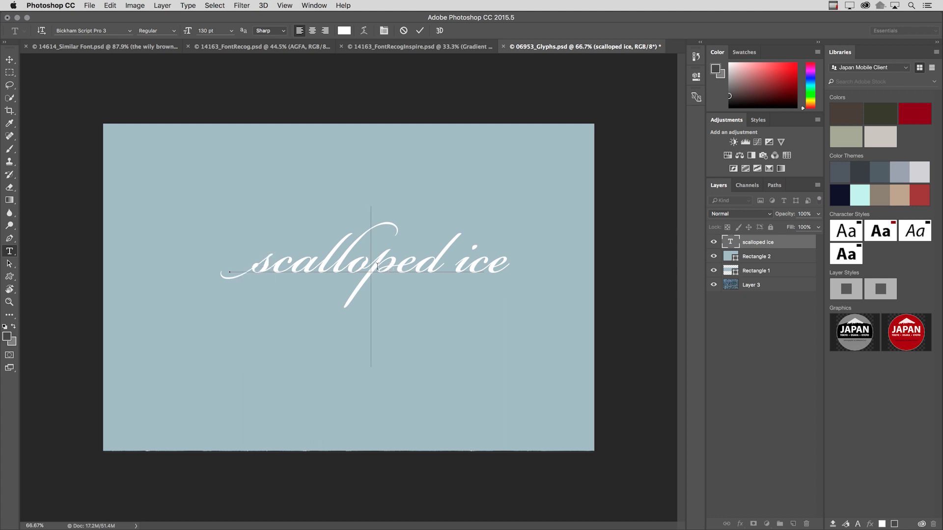
drag(391, 266, 396, 265)
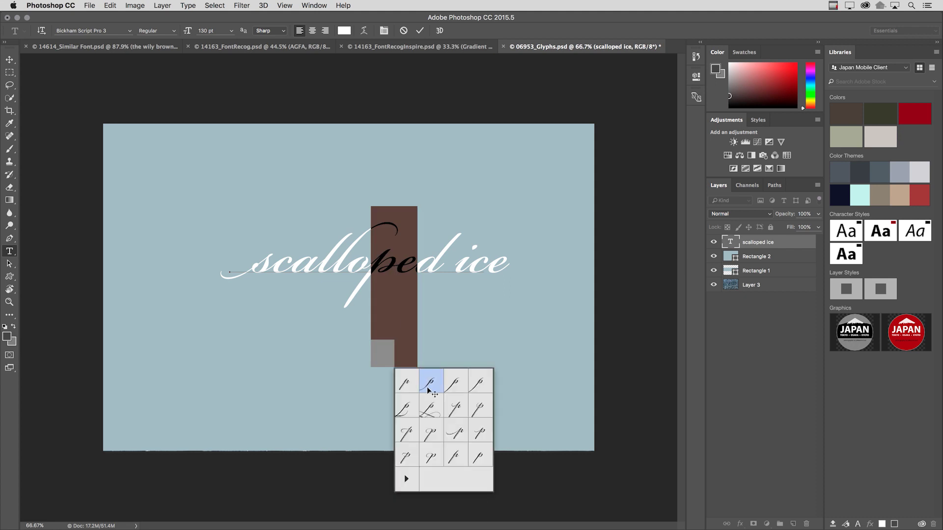
click(428, 388)
Skip the d, give the i and final e swash alternates, and list the e's alternates in Glyphs.
drag(442, 267, 417, 268)
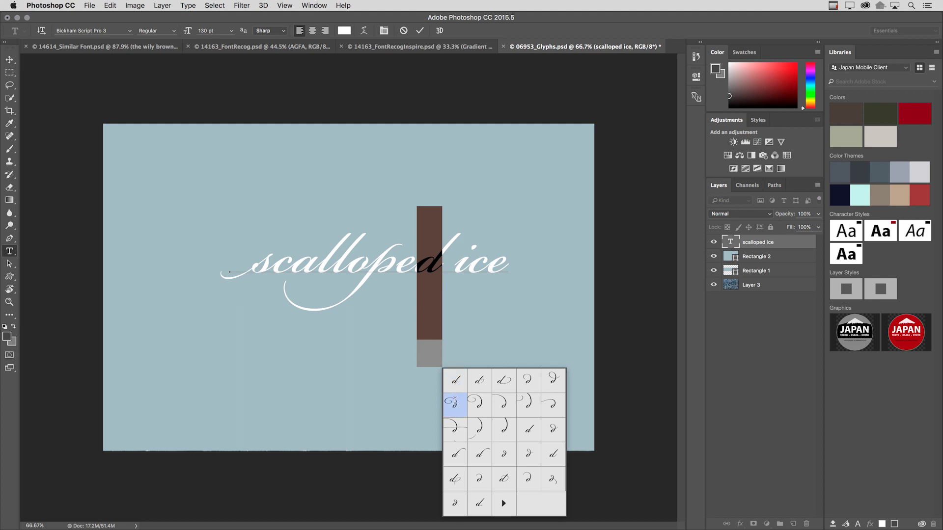
key(super)
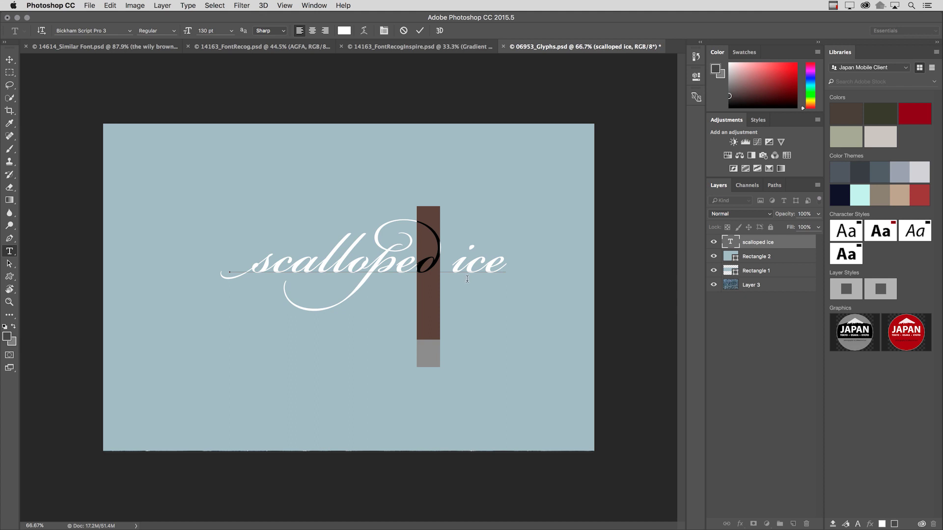
click(453, 266)
key(shift+Right)
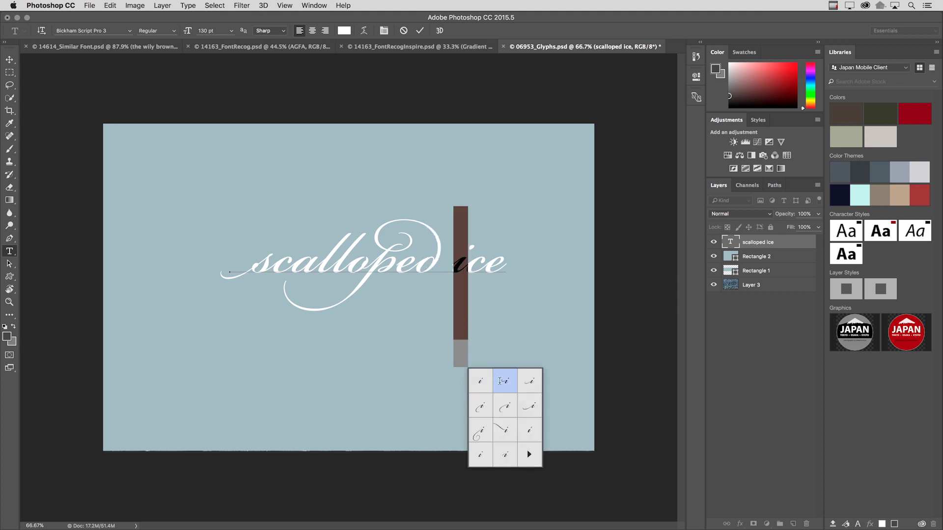
click(500, 381)
drag(522, 265, 505, 265)
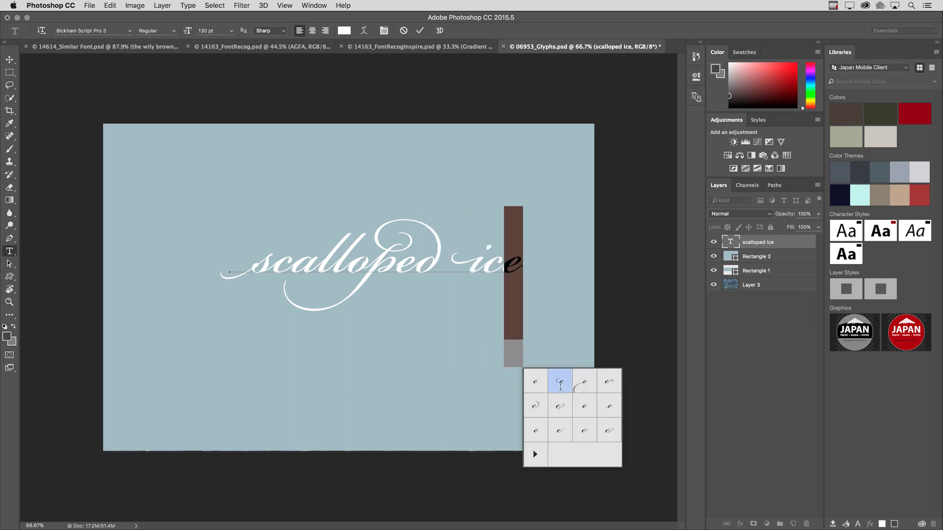
click(608, 383)
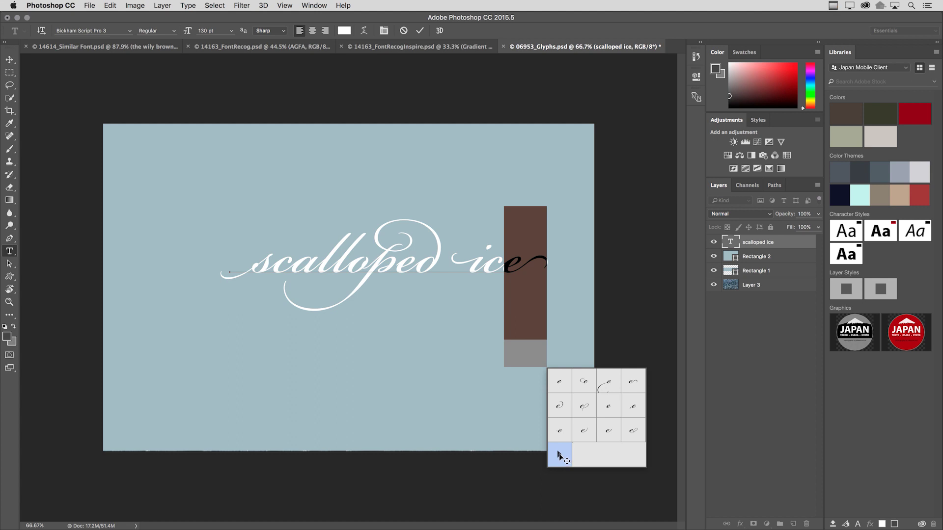
click(560, 456)
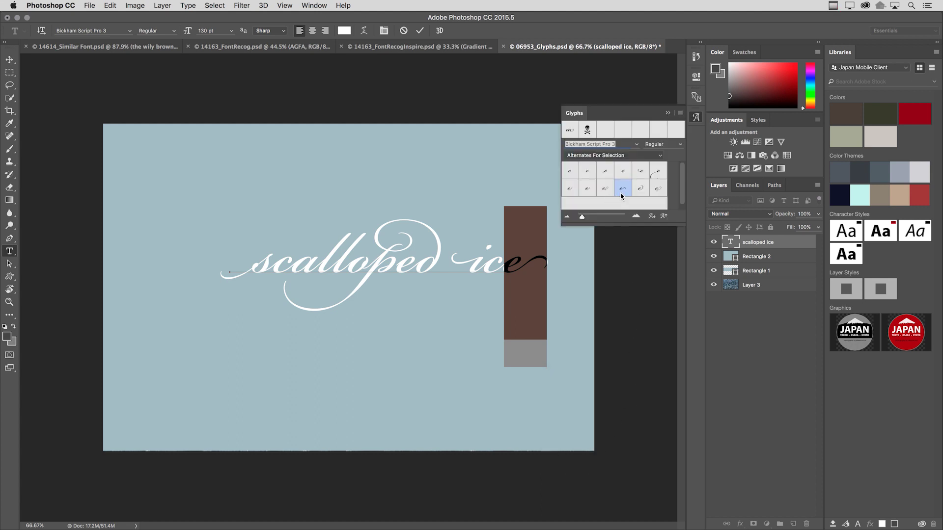